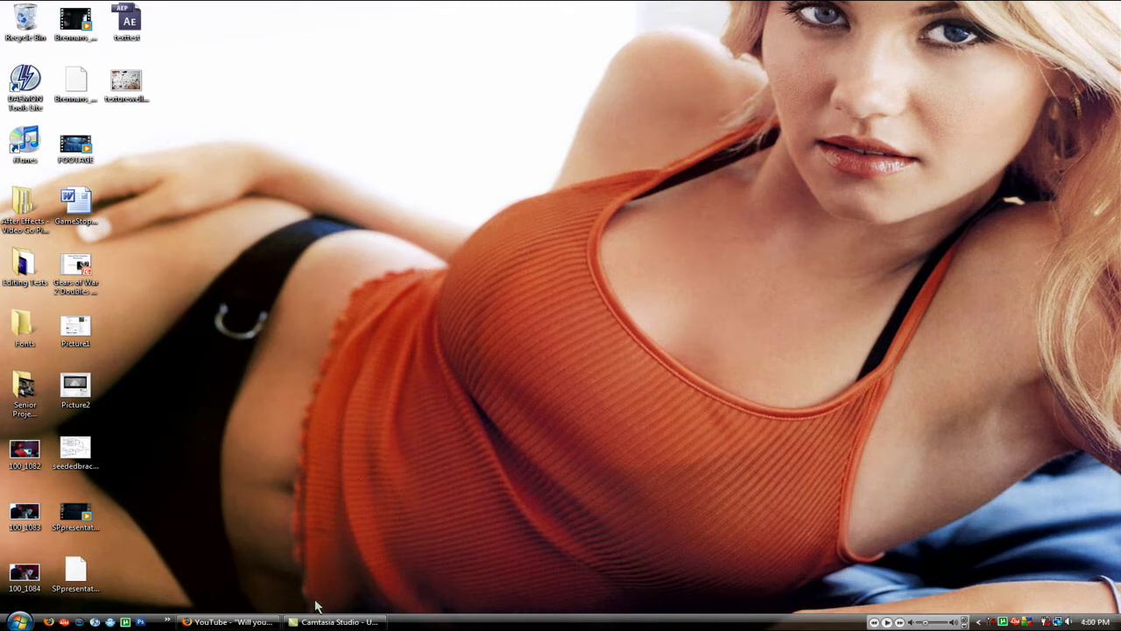
- Launch Sony Vegas Pro 8.0 from the taskbar quick-launch icon
click(79, 621)
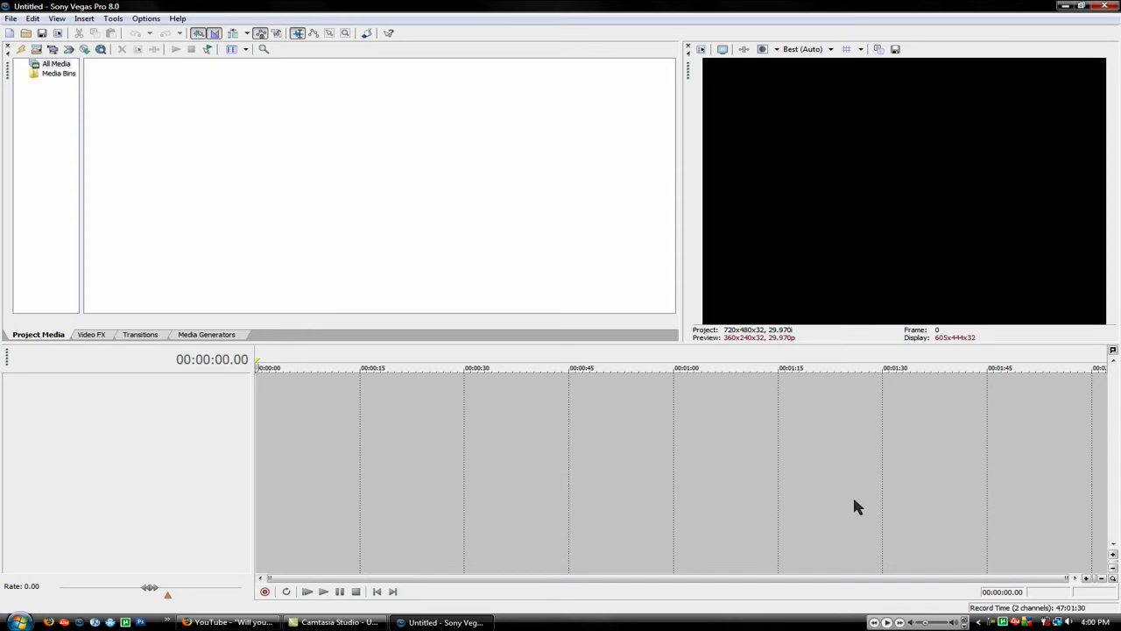
- Import SUPEEEERMAN.mpeg from the Recorded TV folder into Project Media
click(36, 49)
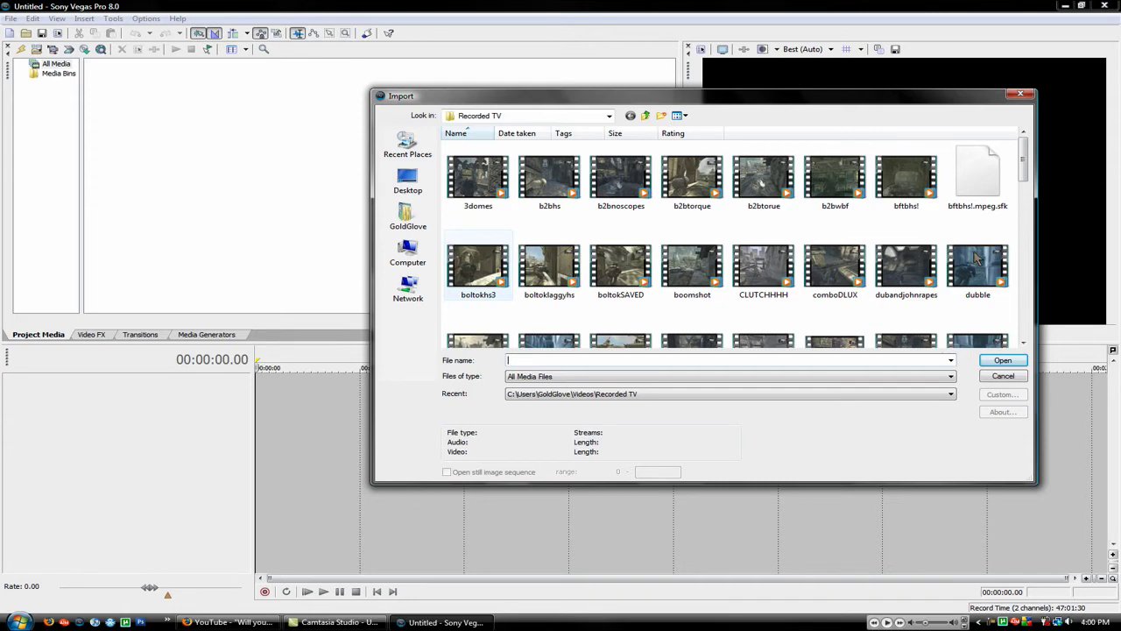
drag(1022, 160, 1038, 192)
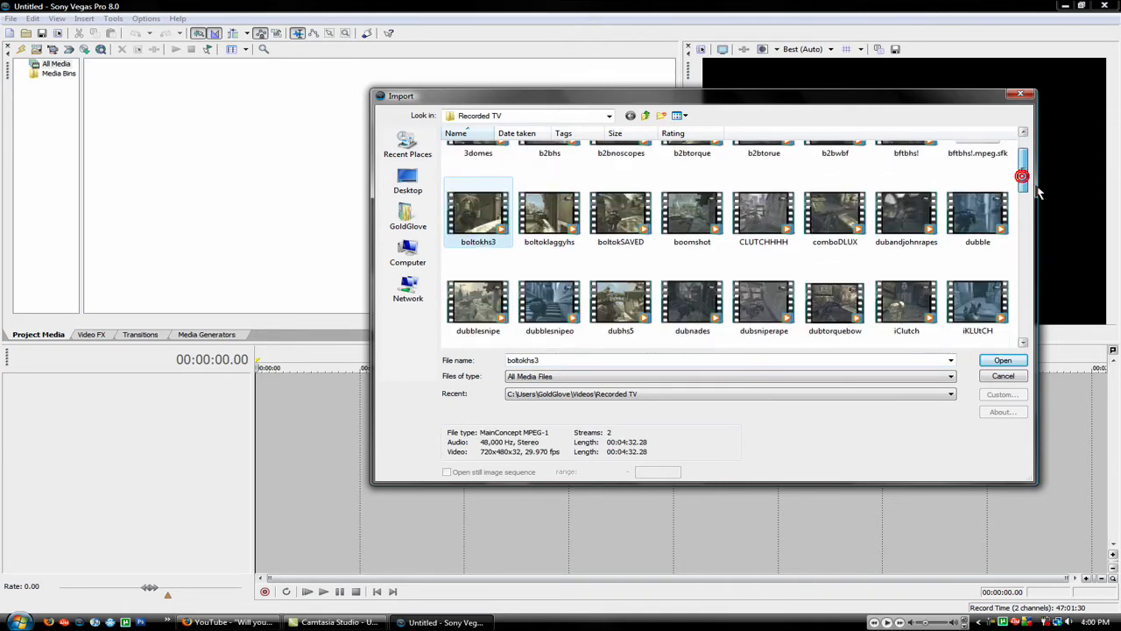
scroll(919, 201, up, 1)
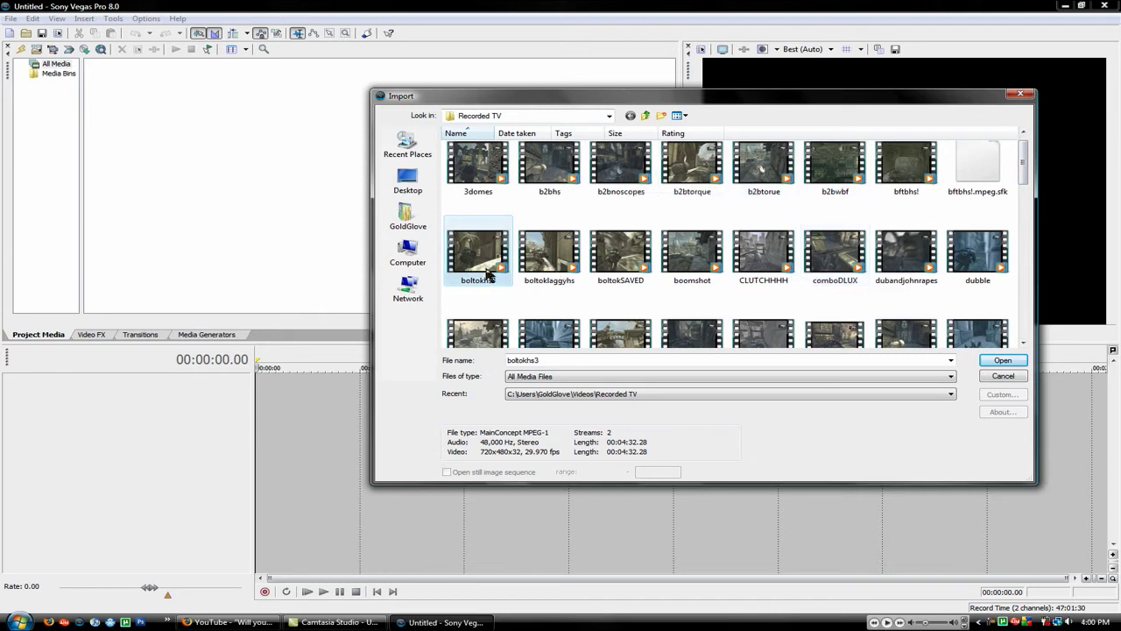
click(1025, 191)
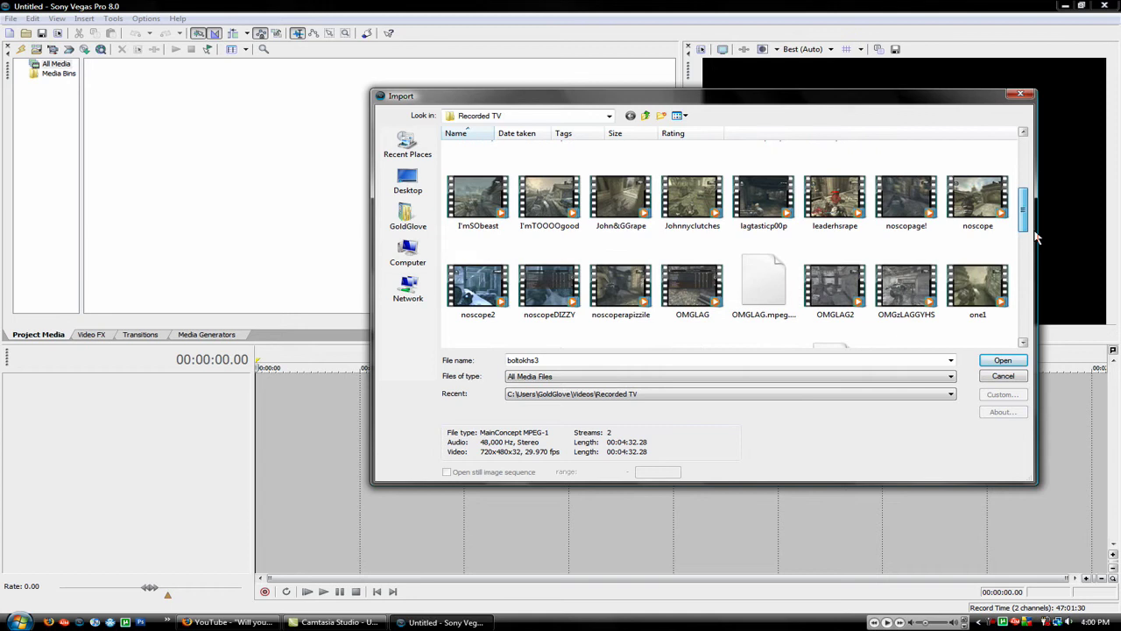
drag(1036, 237, 1034, 278)
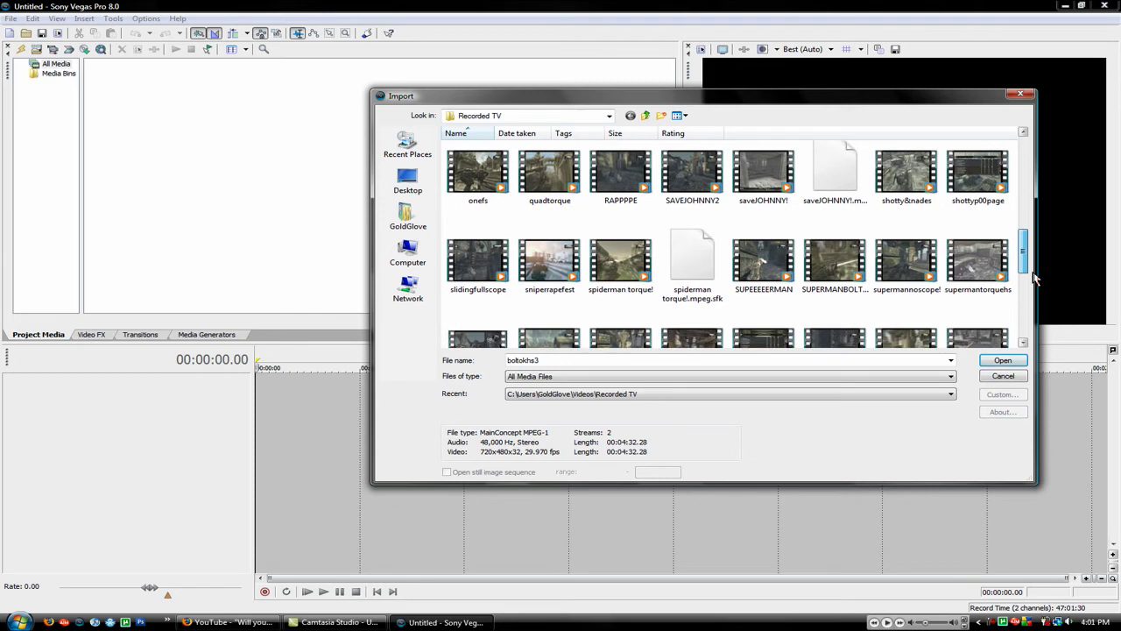
click(775, 261)
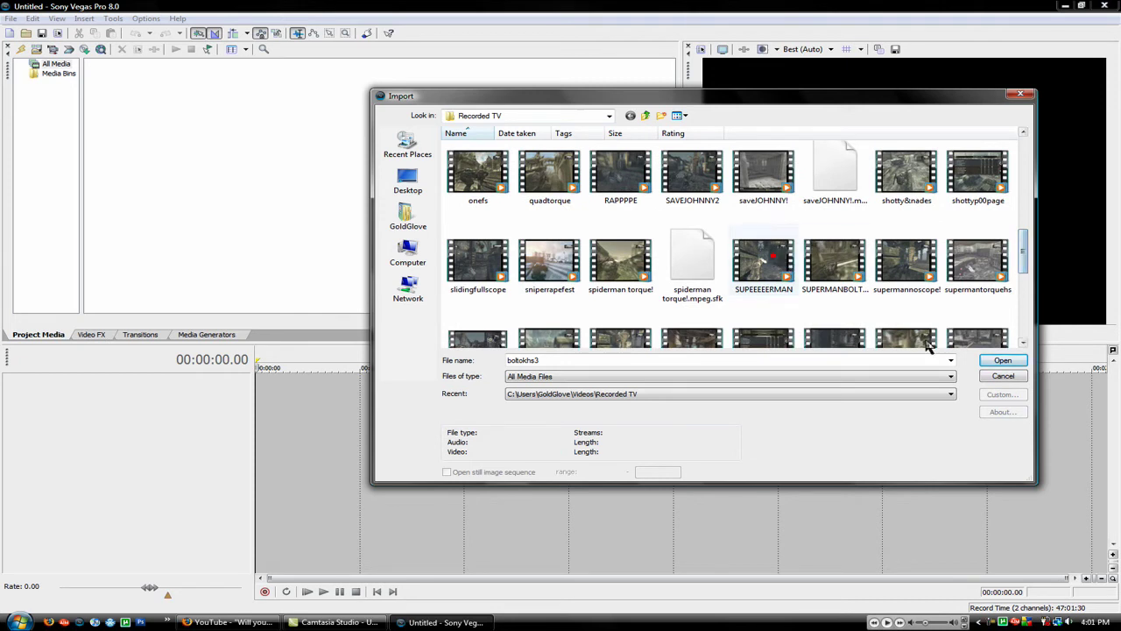
click(1003, 361)
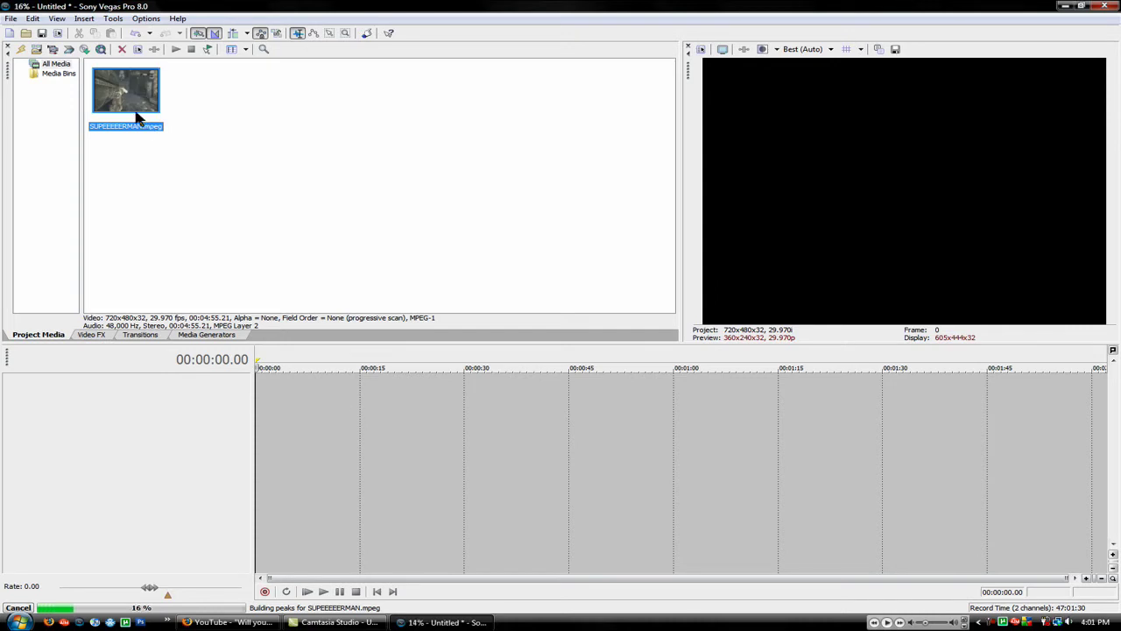
- Place SUPEEEERMAN.mpeg at the start of the timeline as video and audio tracks
drag(137, 113, 263, 405)
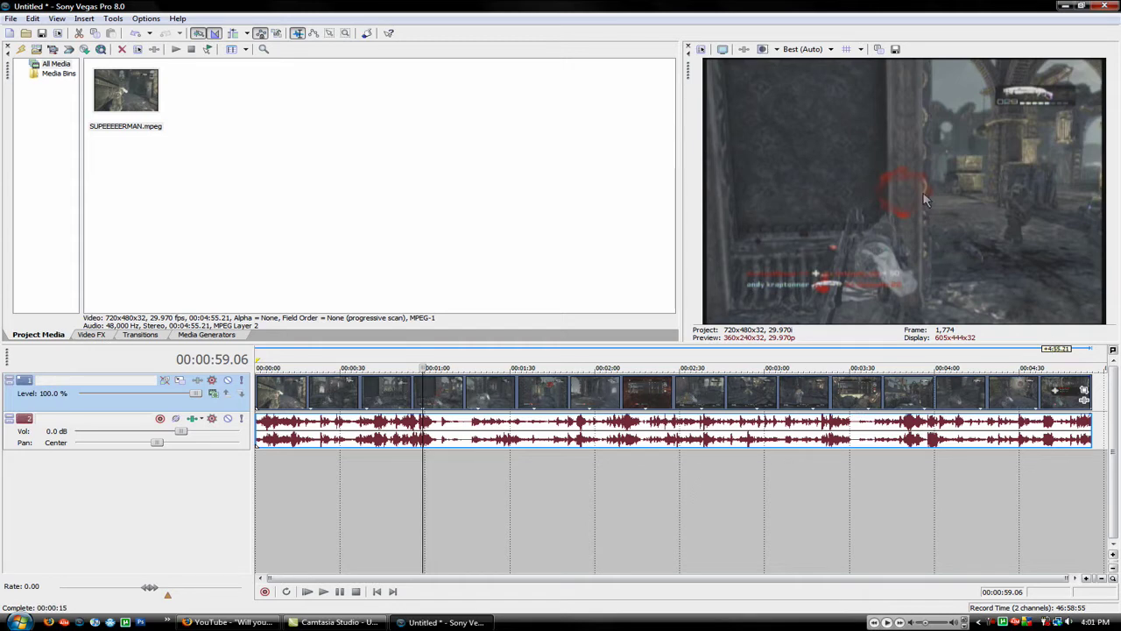
- Set the clip's pixel aspect ratio to 1.3333 (HDV 1080) in its media properties
right_click(1007, 396)
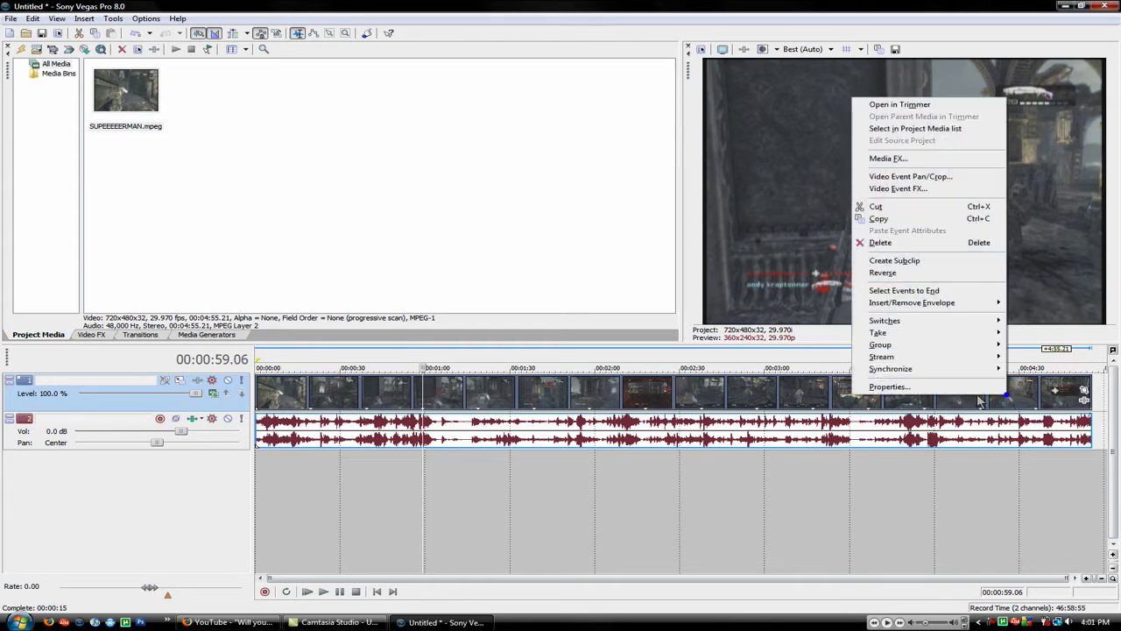
click(929, 386)
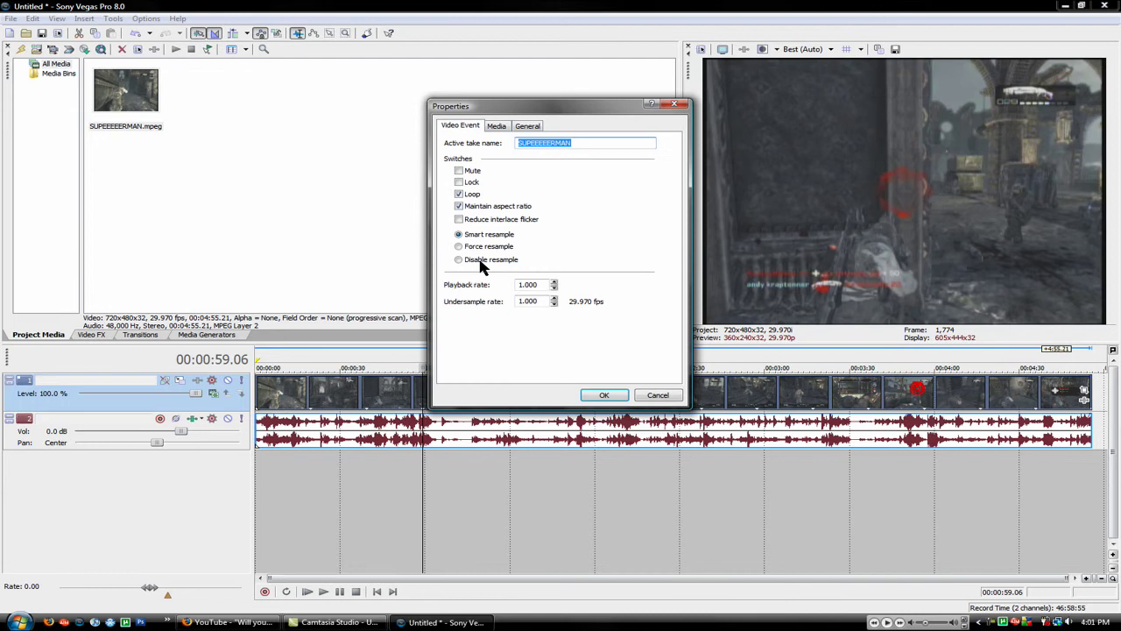
click(498, 125)
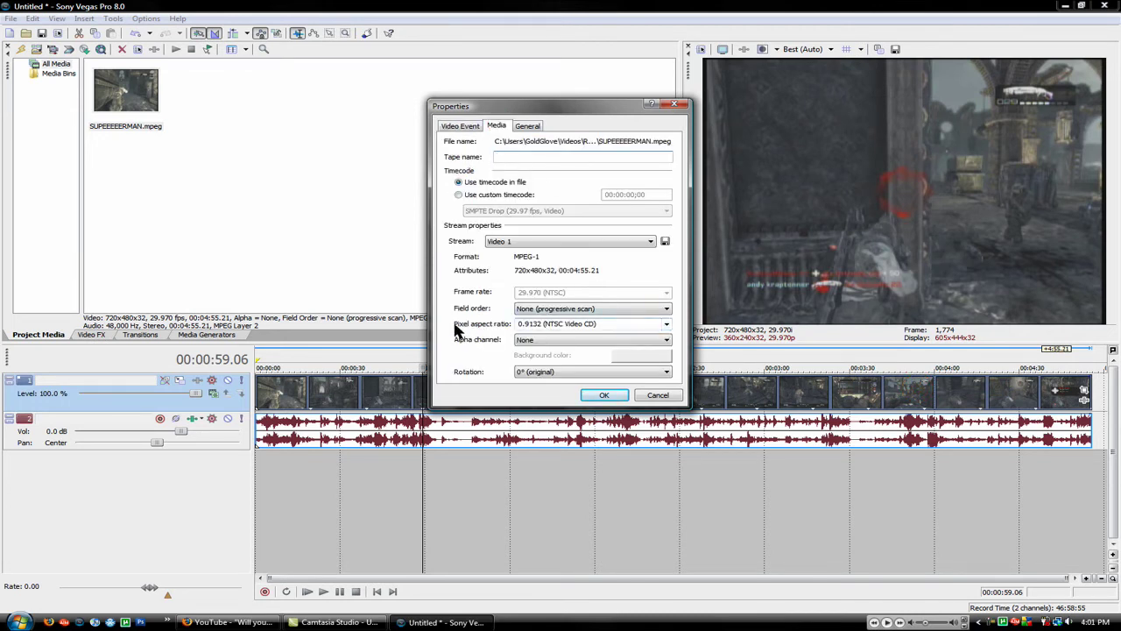
click(667, 325)
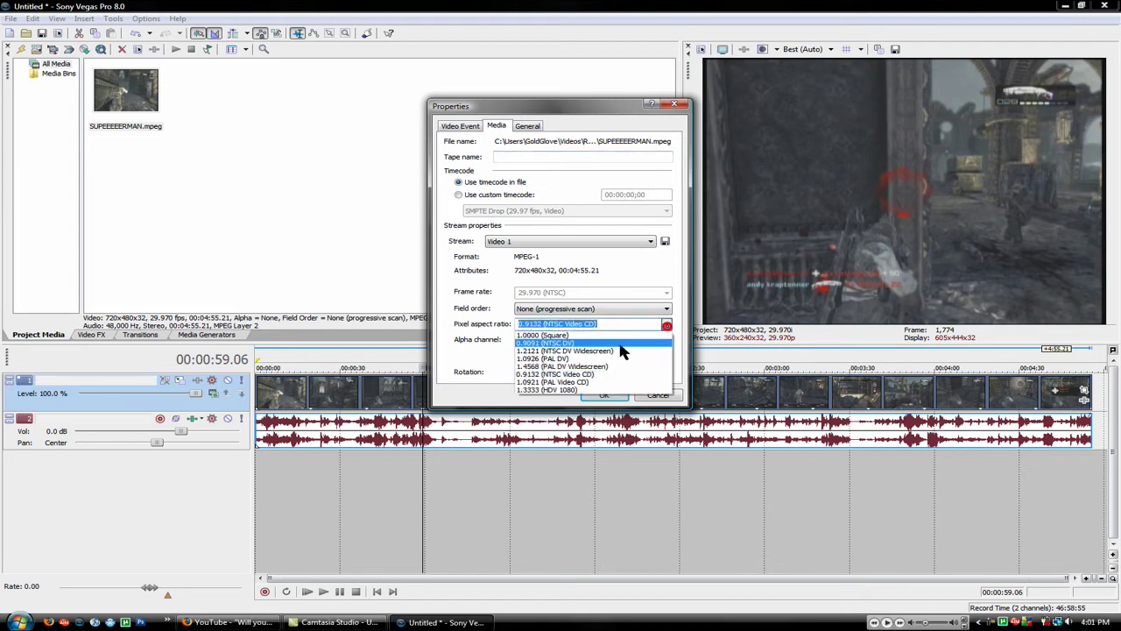
click(585, 390)
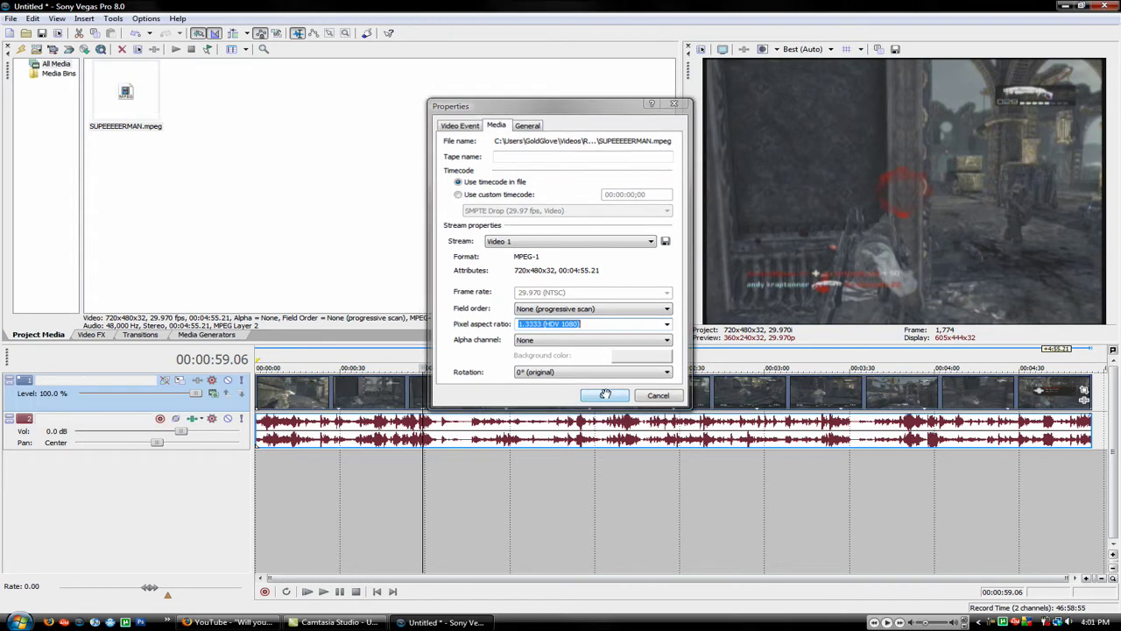
click(607, 396)
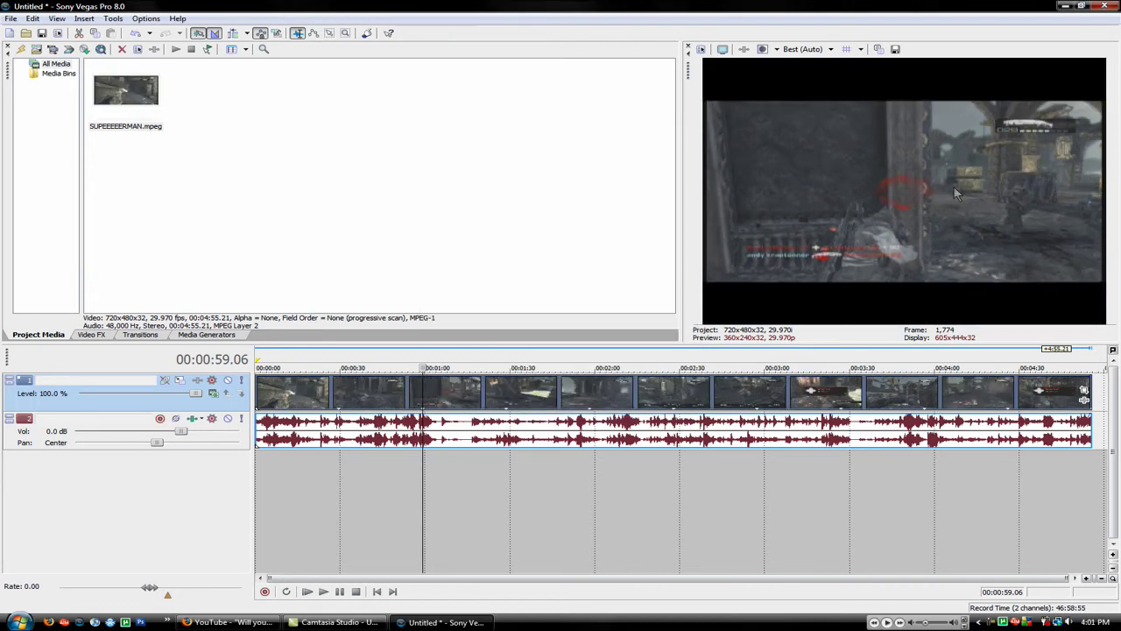
- Change the clip's pixel aspect ratio to 1.2121 (NTSC DV Widescreen)
right_click(1058, 392)
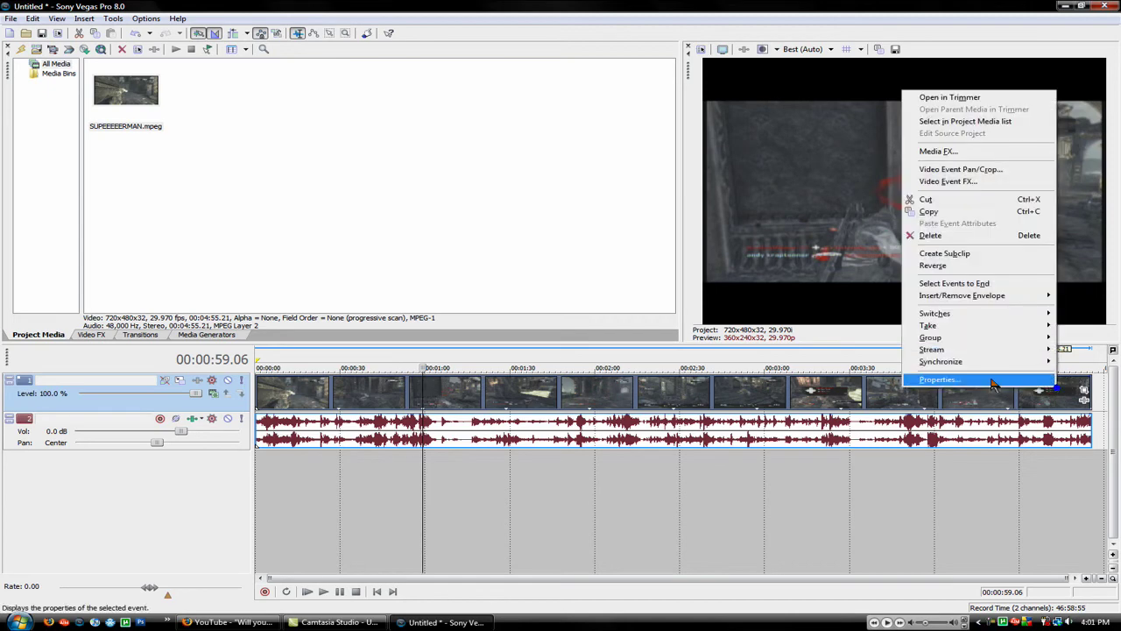
click(937, 379)
click(496, 126)
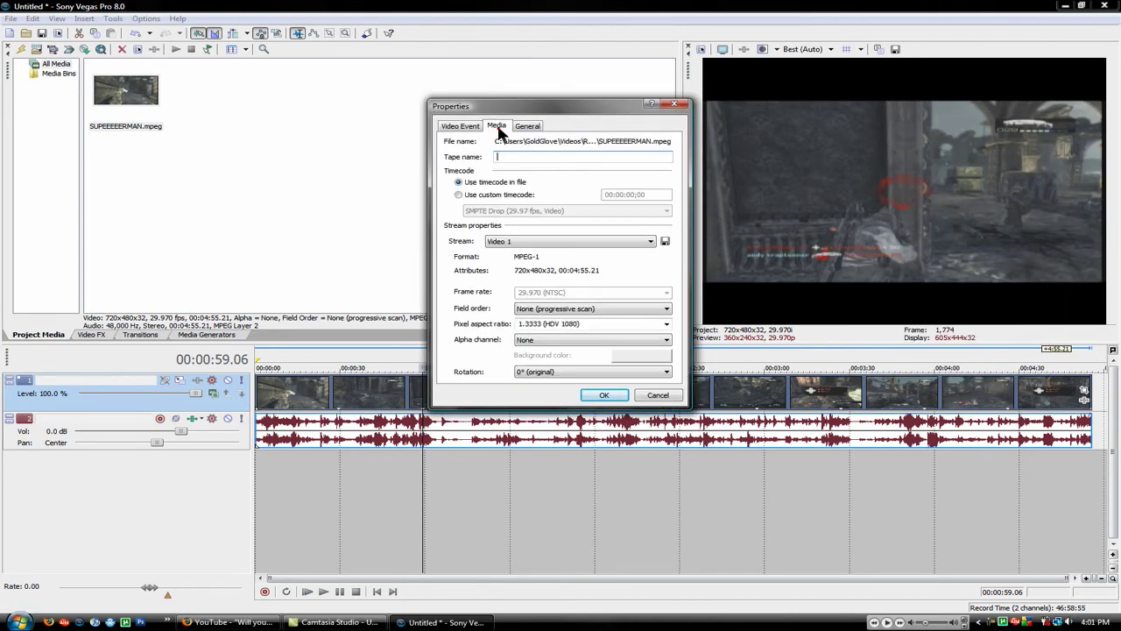
click(666, 325)
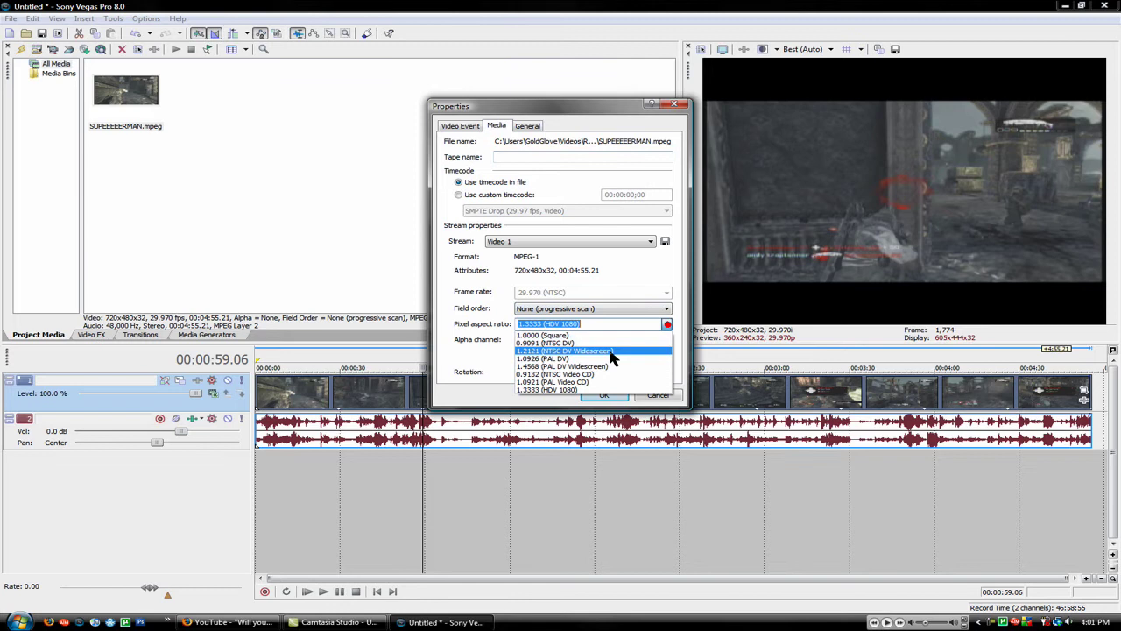
click(613, 359)
click(607, 395)
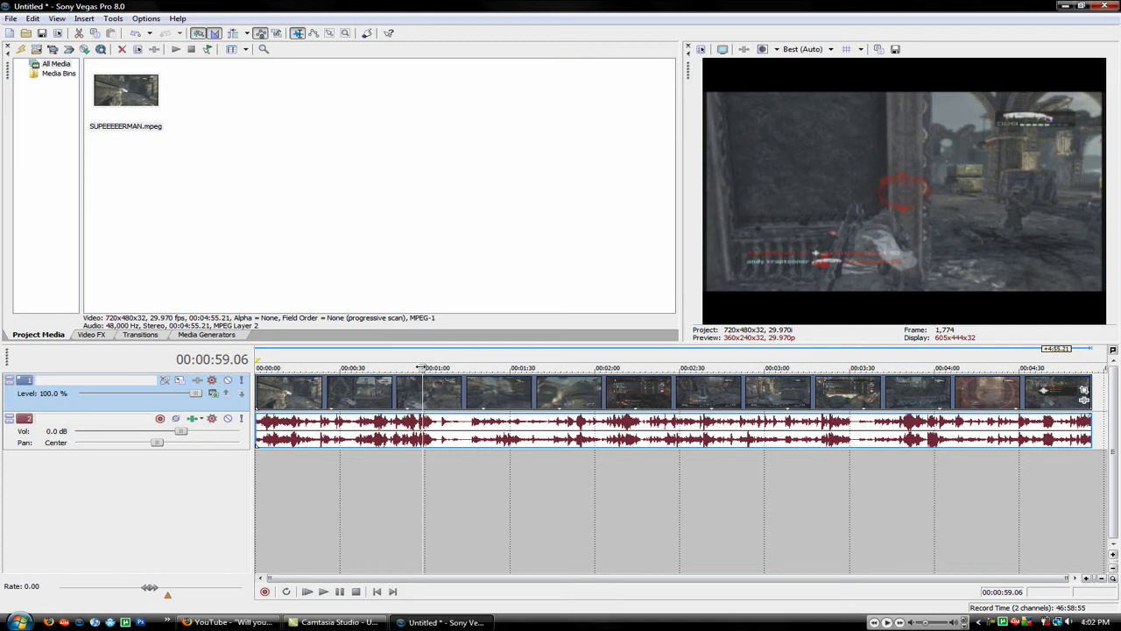
- Apply the 16:9 Widescreen TV pan/crop preset and shrink the frame to 700.5 × 477.6
click(1084, 390)
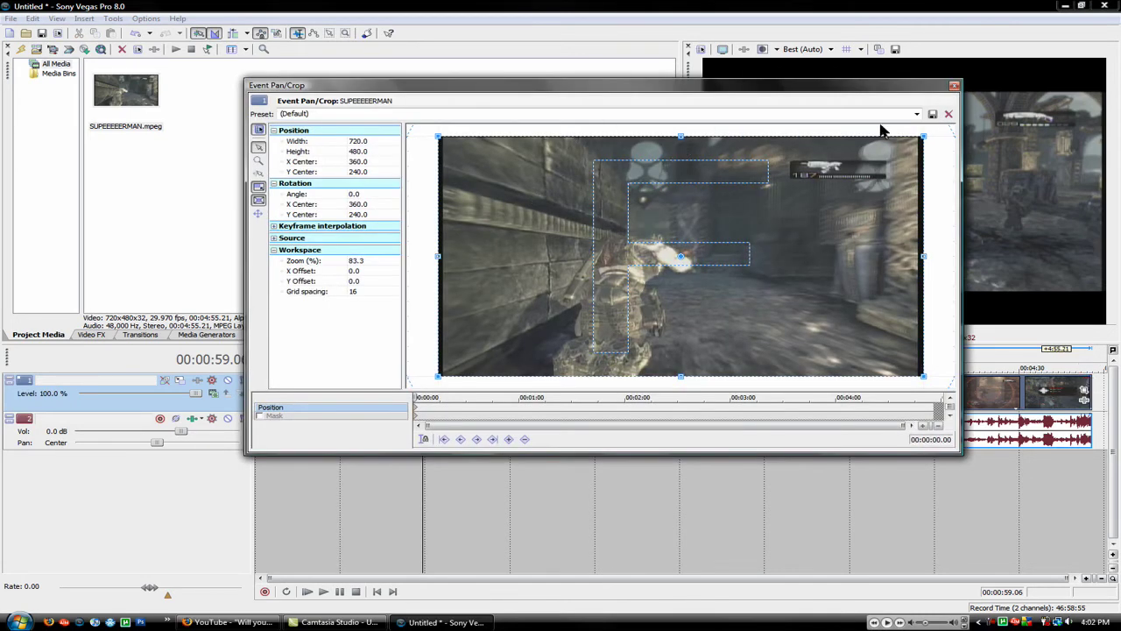
click(917, 114)
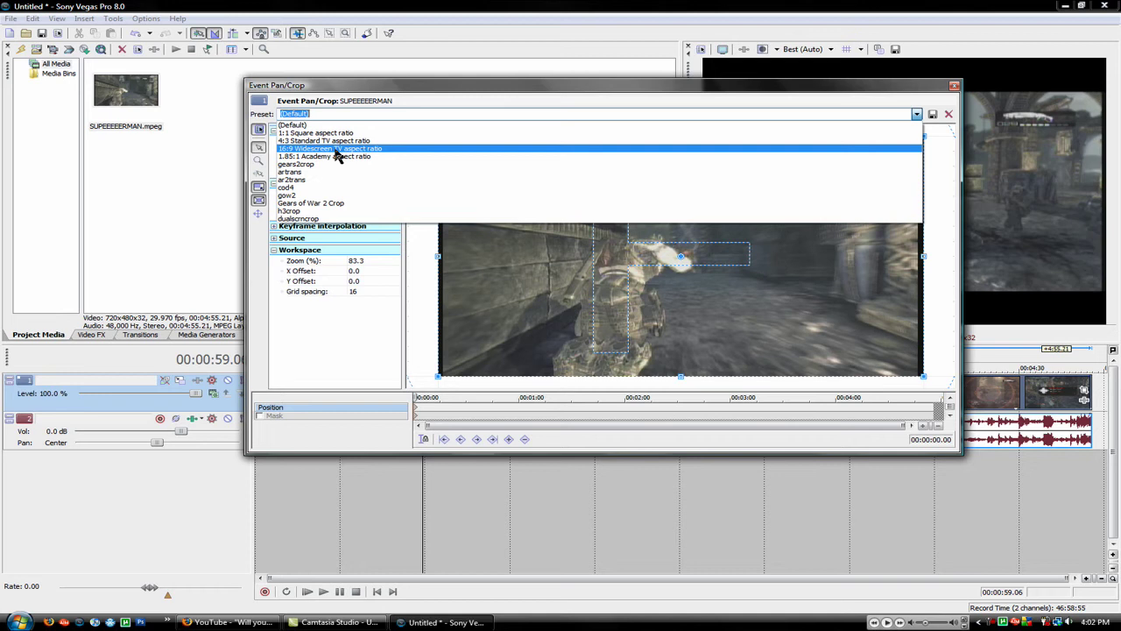
click(335, 149)
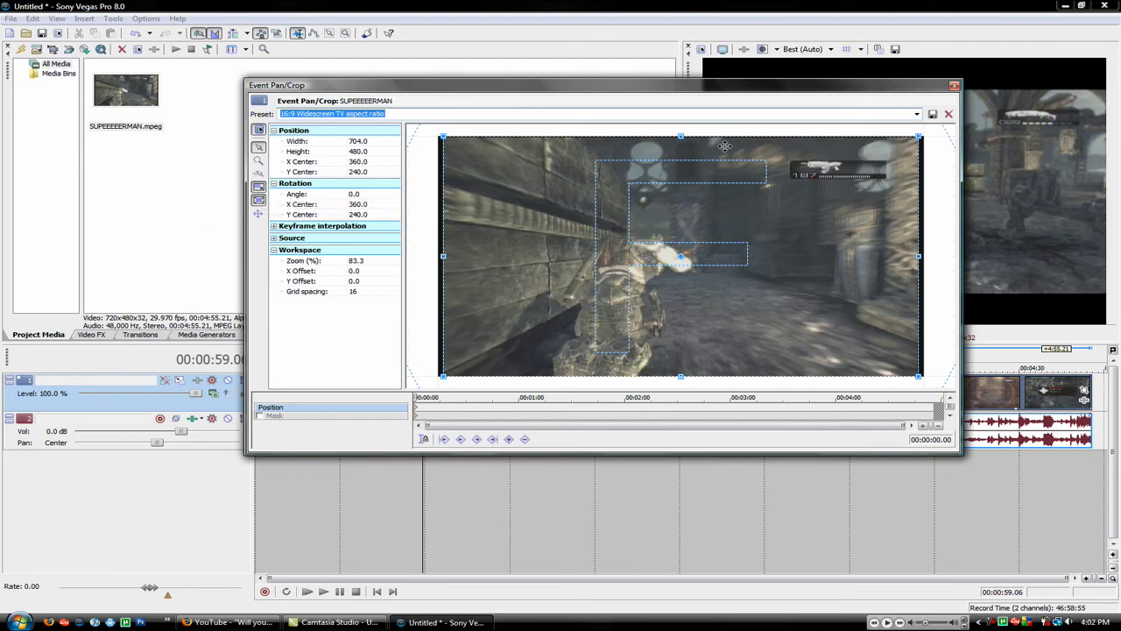
click(919, 135)
drag(919, 135, 919, 135)
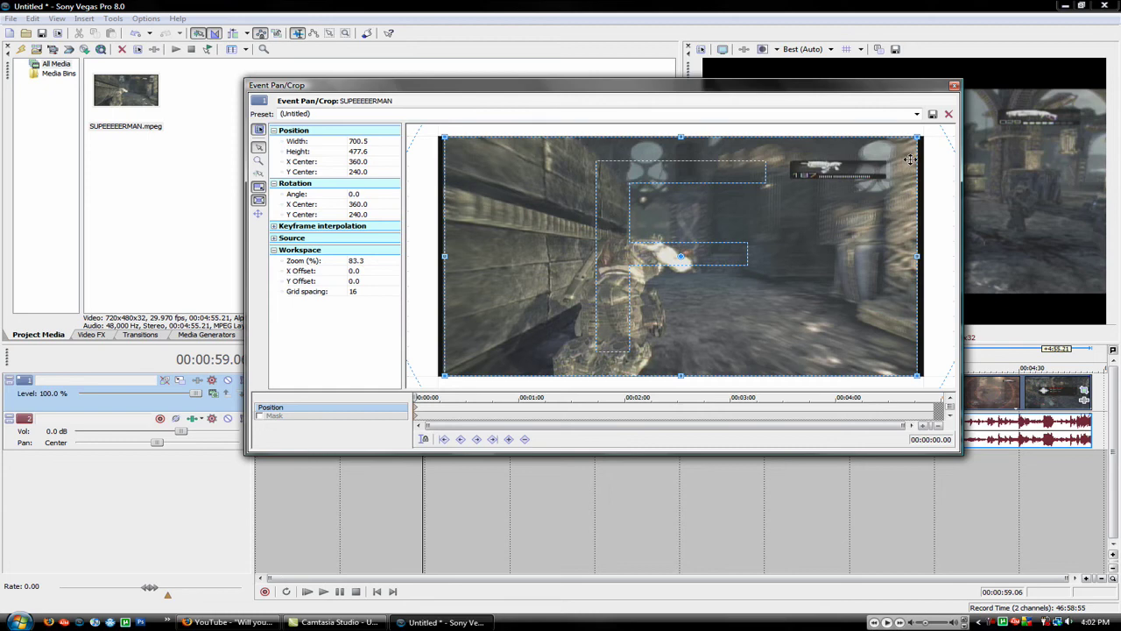
click(954, 85)
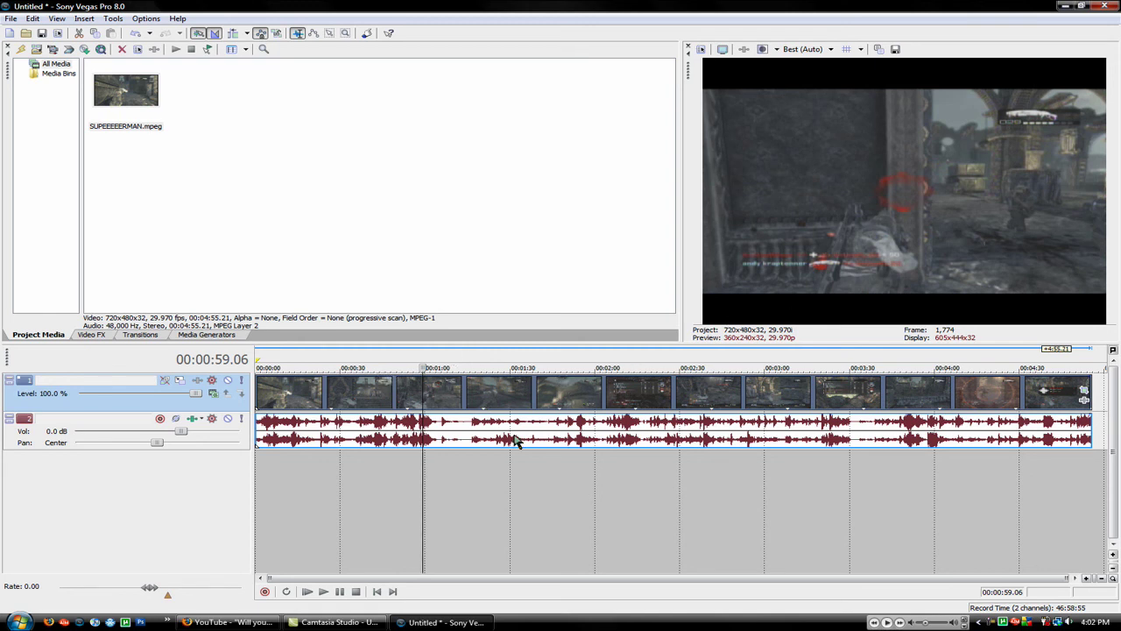
- Preview the clip, stopping at 00:01:05.08, then return to the Project Media bin
click(323, 593)
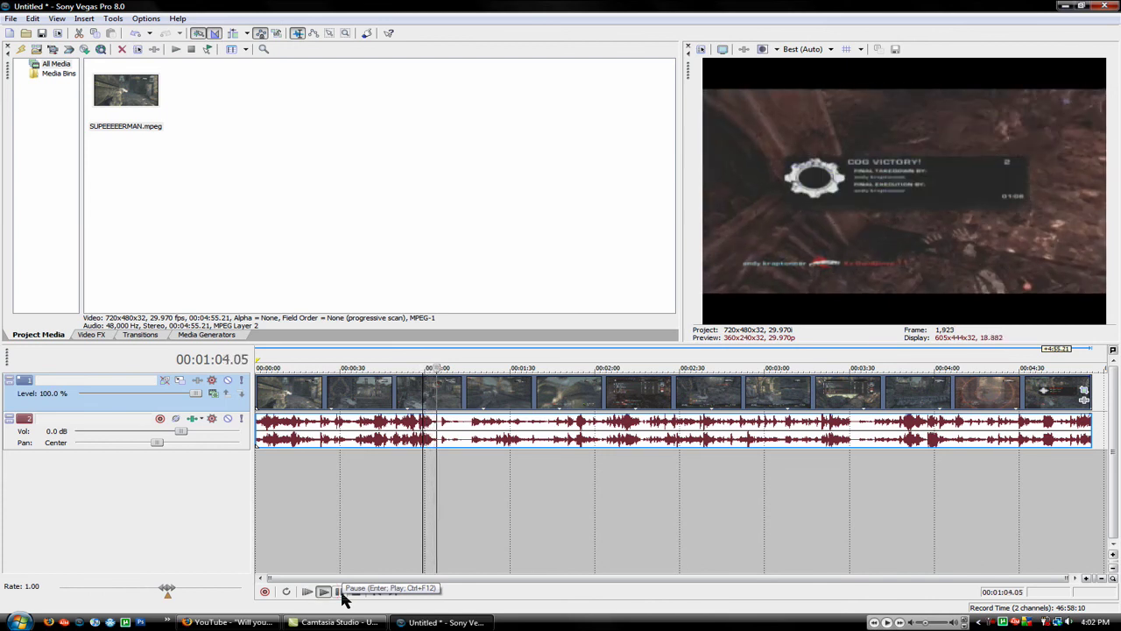
click(342, 593)
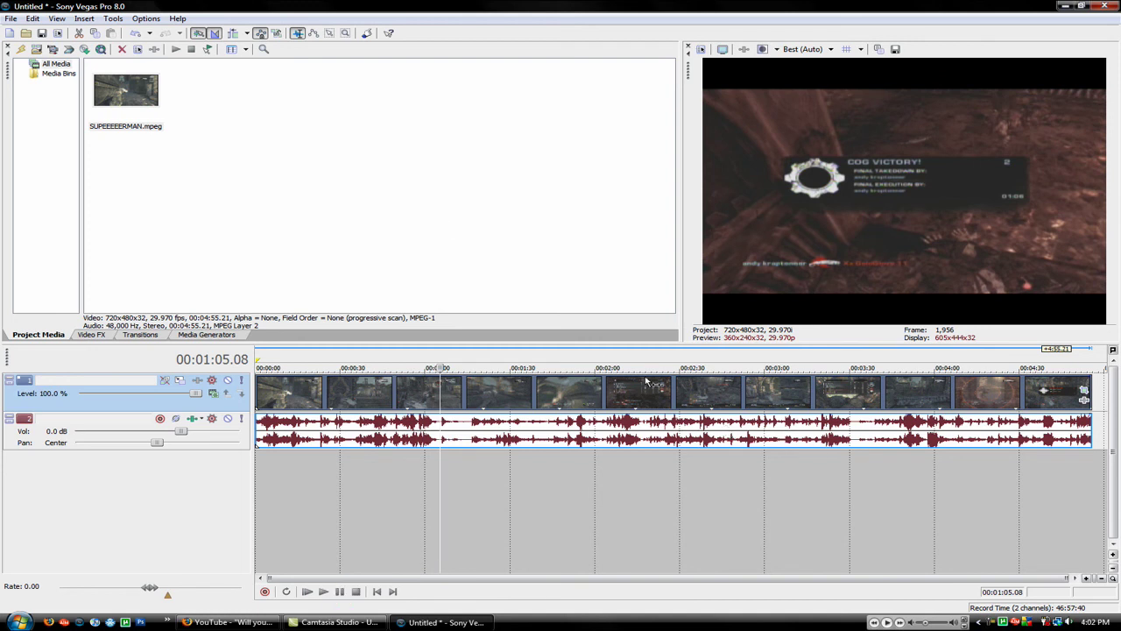
click(91, 334)
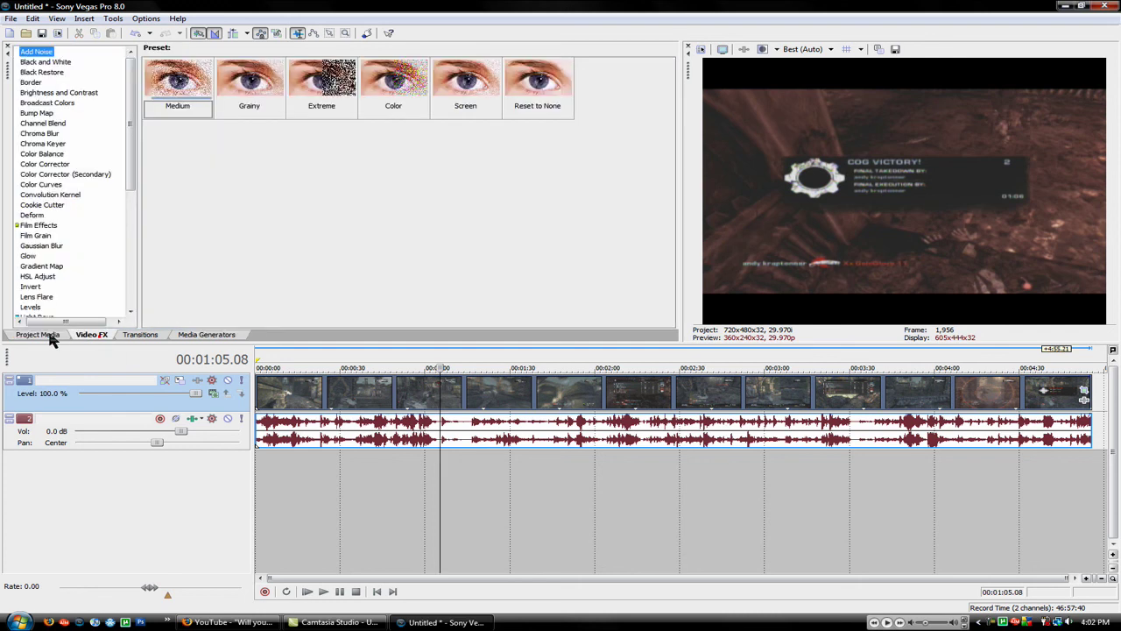
click(29, 337)
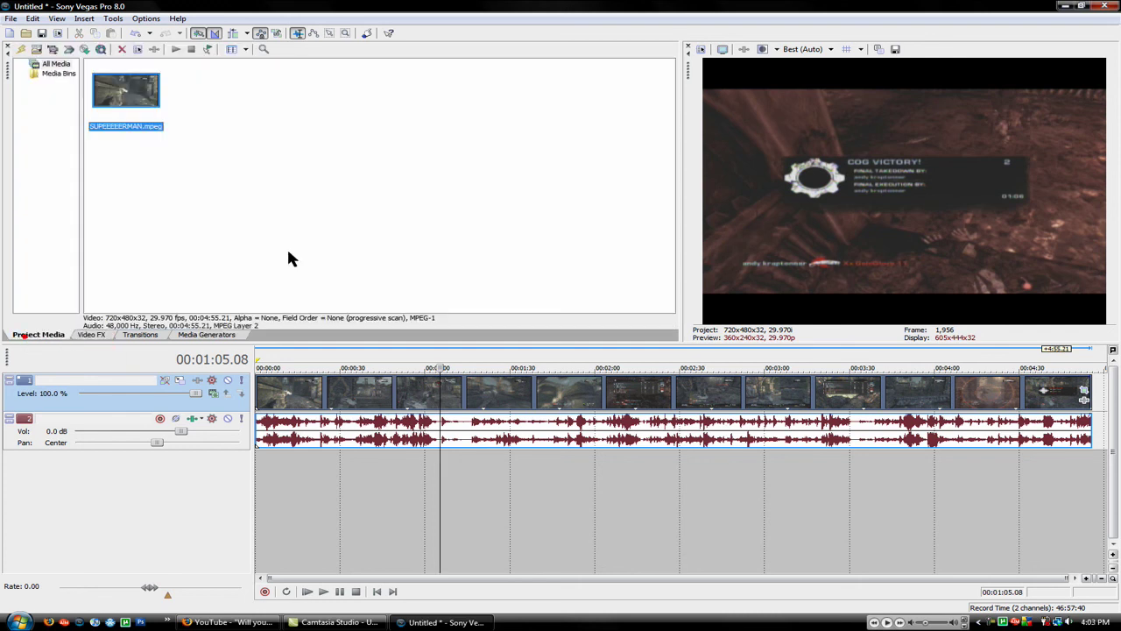